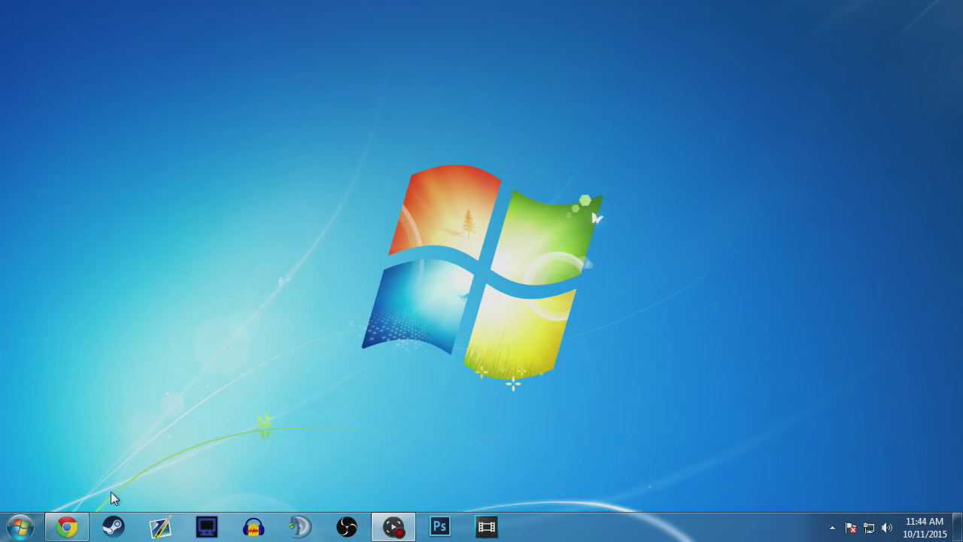
Download MW2 Setup.exe from Dropbox without signing up and save it to the Desktop
mouse_move(69, 527)
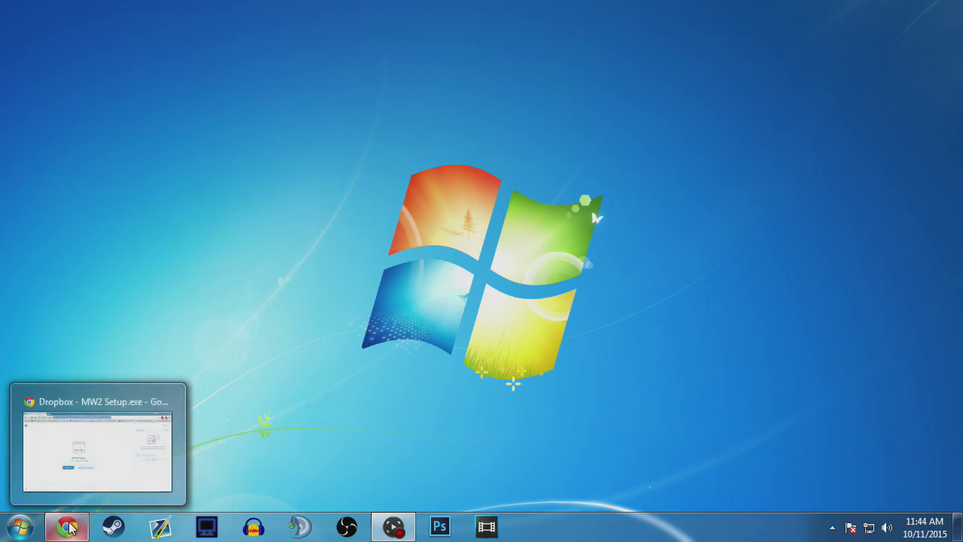
left_click(68, 528)
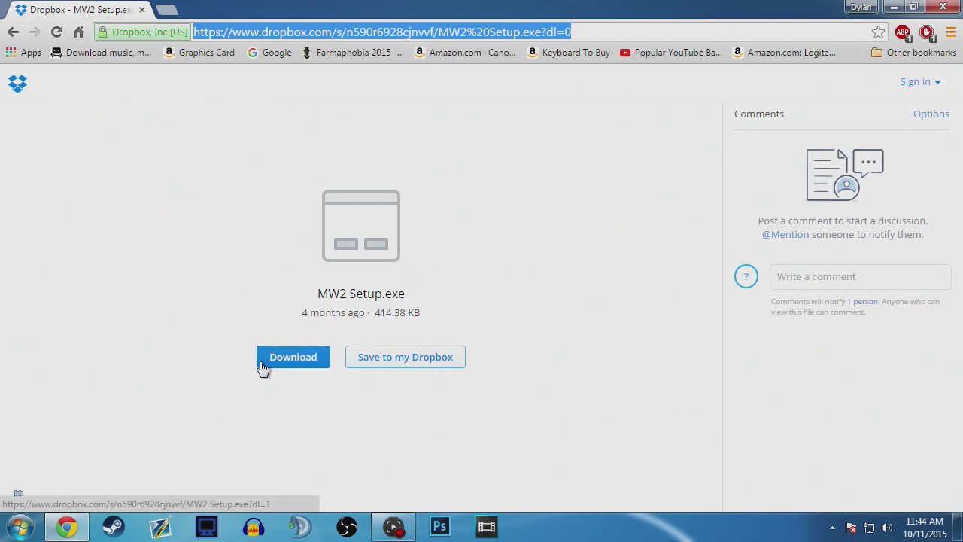
left_click(278, 373)
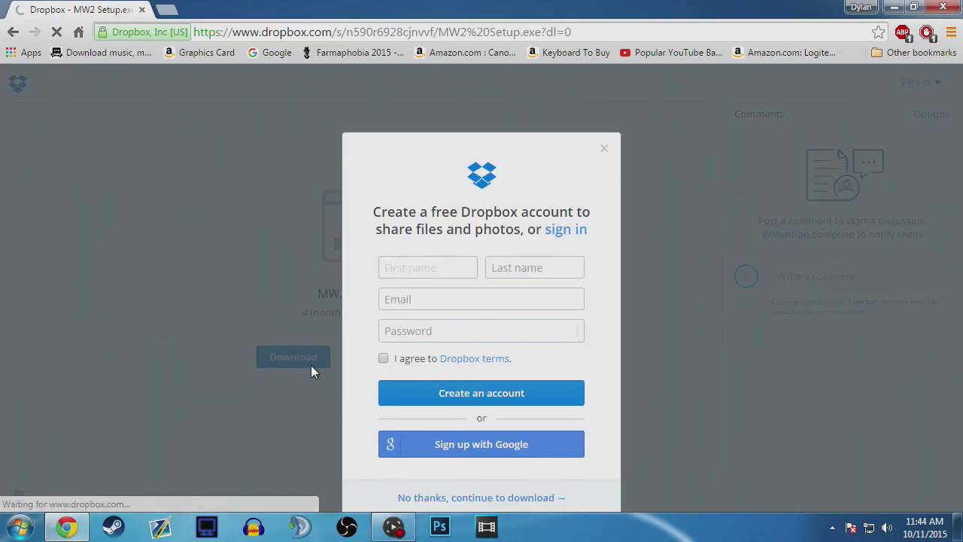
left_click(466, 500)
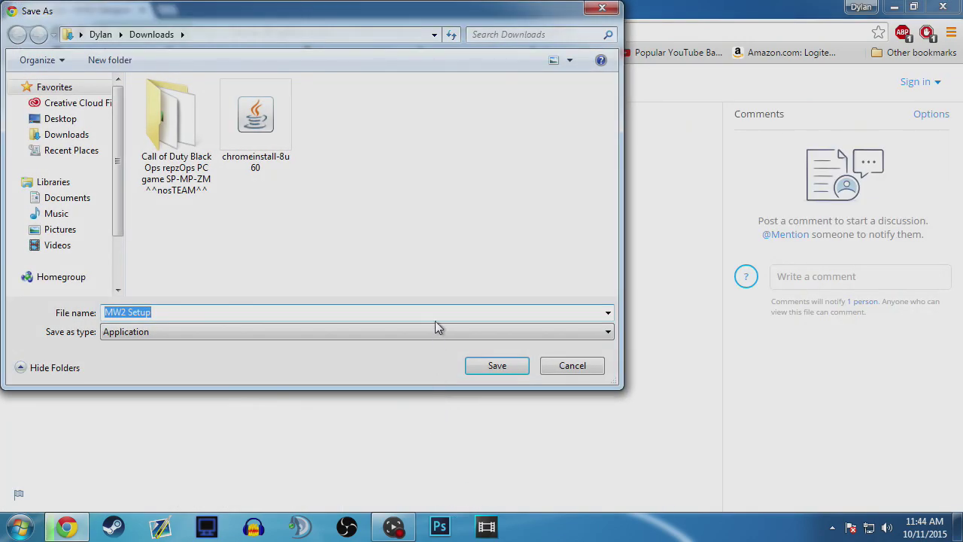
left_click(71, 120)
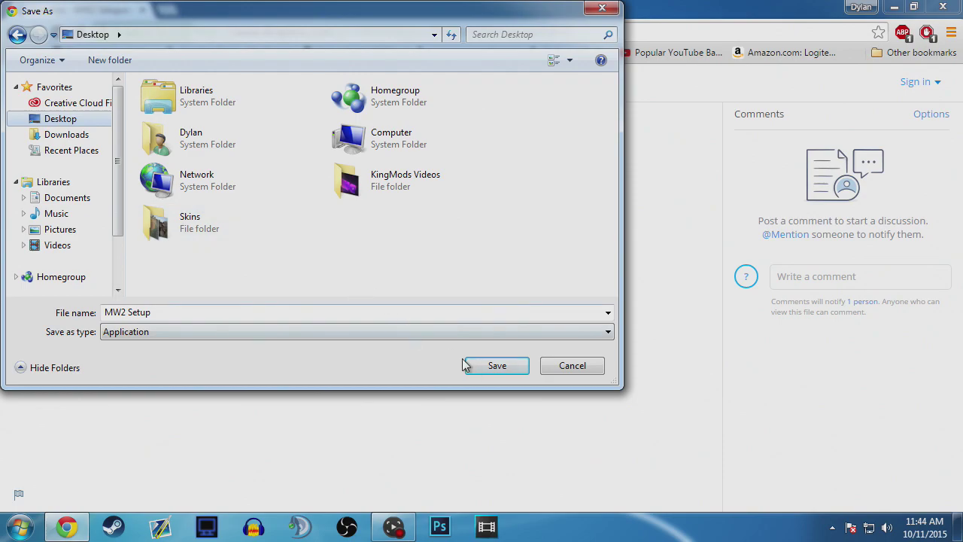
left_click(496, 366)
left_click(894, 7)
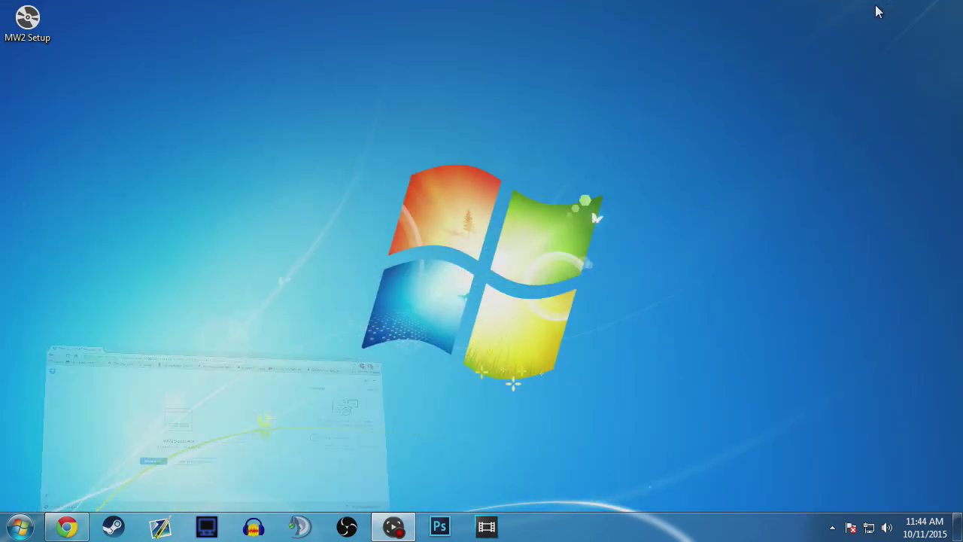
Launch MW2 Setup, accept the .NET Framework 4.5.1 licence, and postpone the reboot
double_click(30, 30)
left_click_drag(41, 34, 474, 277)
double_click(493, 279)
left_click(531, 278)
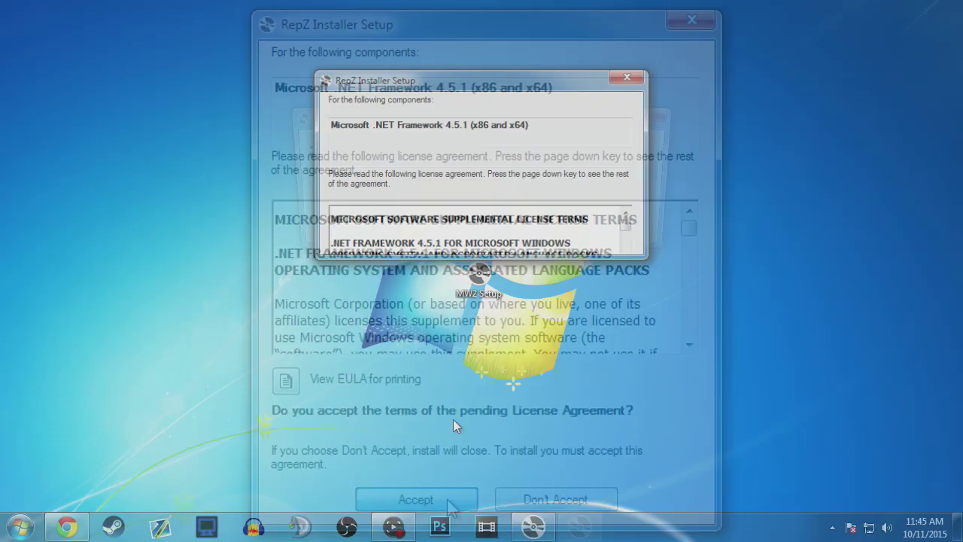
left_click(453, 419)
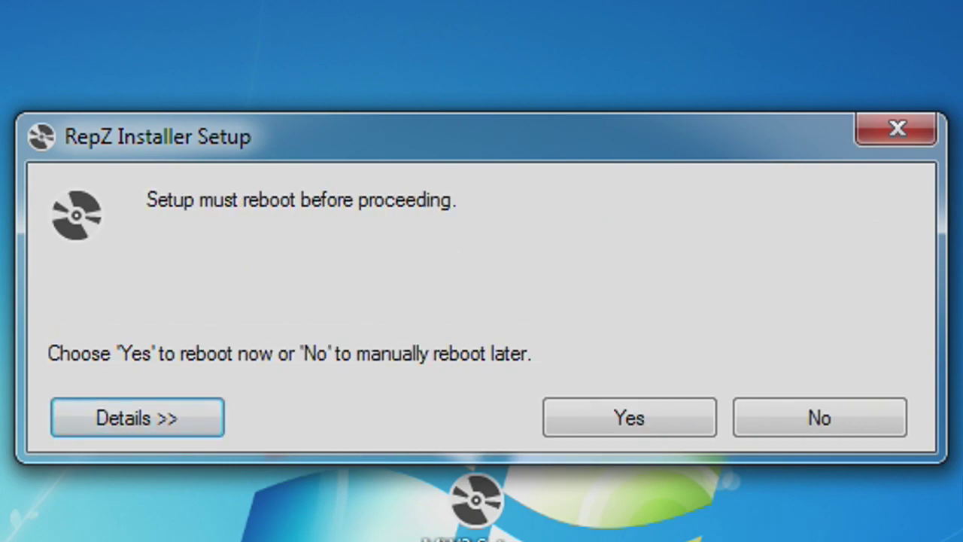
left_click(805, 418)
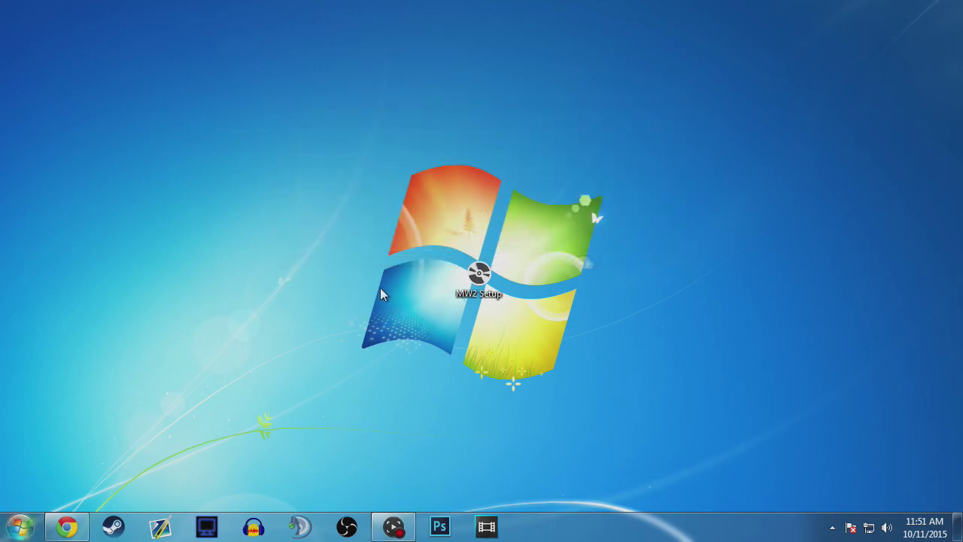
Run MW2 Setup again and approve the security warning to install RepZ Installer v1.0.10
double_click(479, 275)
left_click(523, 277)
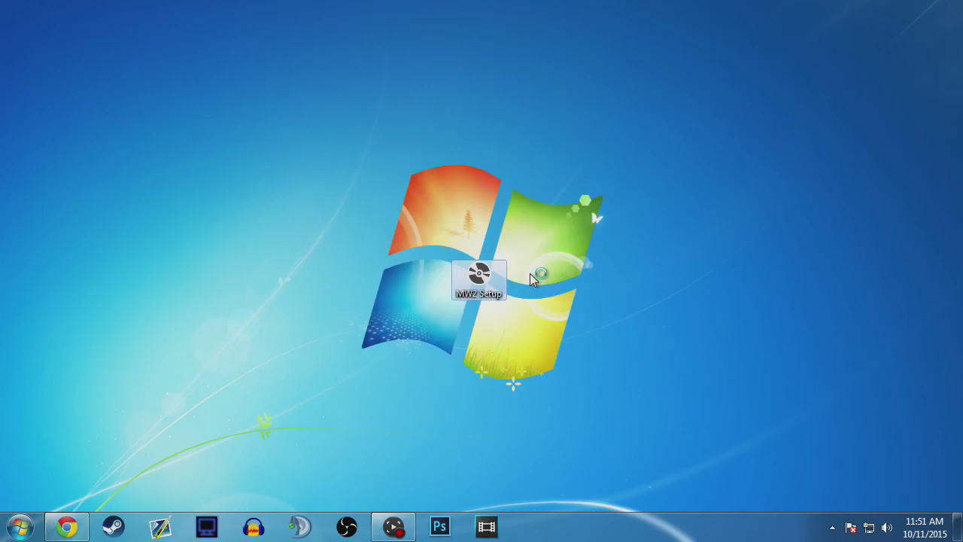
right_click(531, 277)
left_click(557, 265)
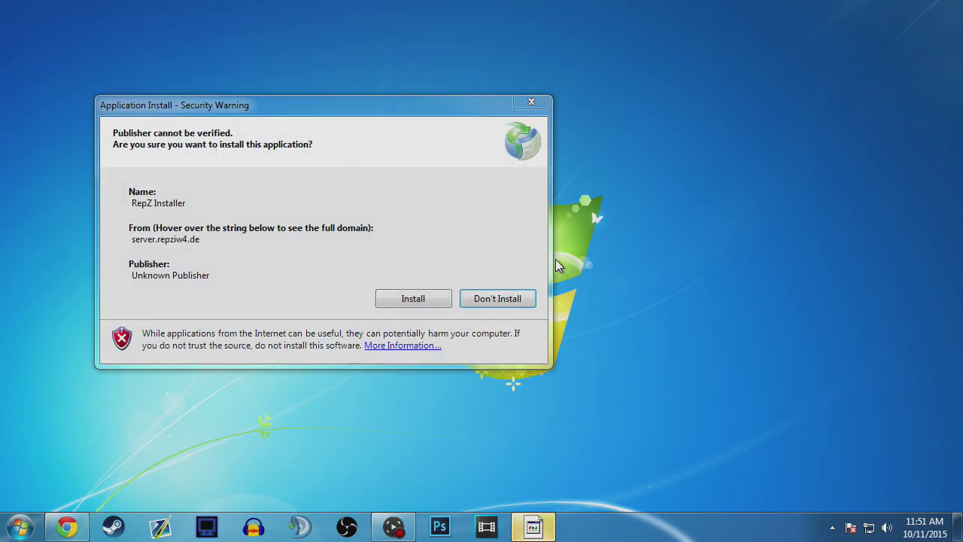
left_click(413, 299)
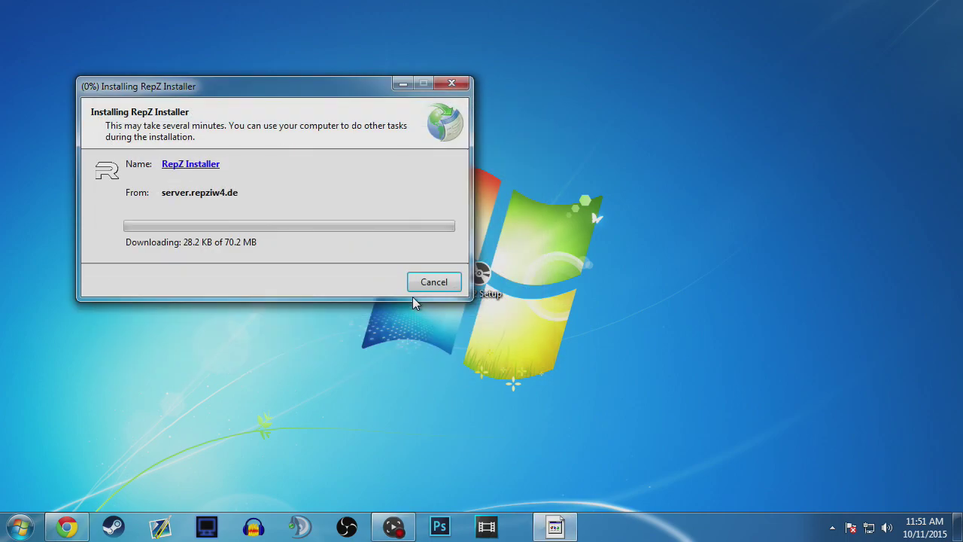
left_click_drag(292, 87, 500, 153)
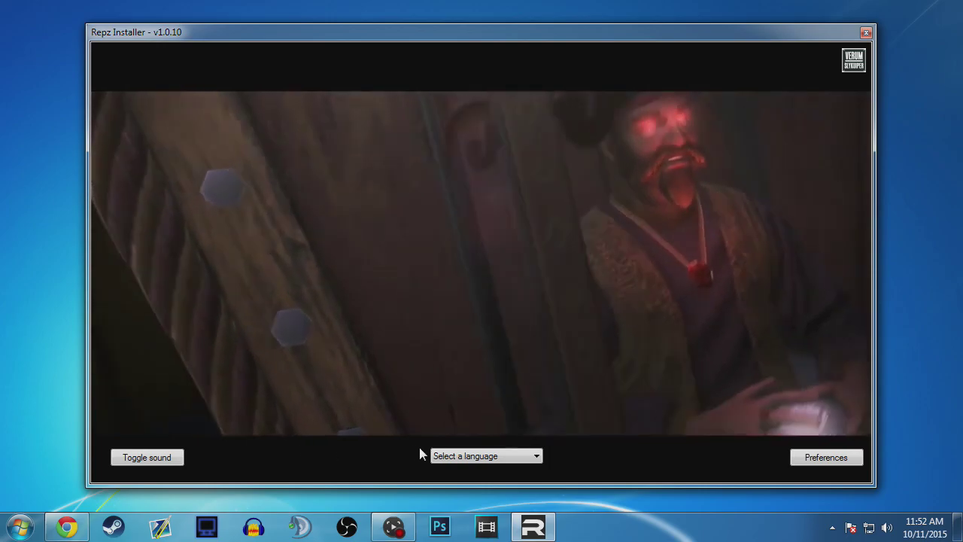
Pick the installer language and choose Call of Duty: Modern Warfare 2 as the game
left_click(463, 449)
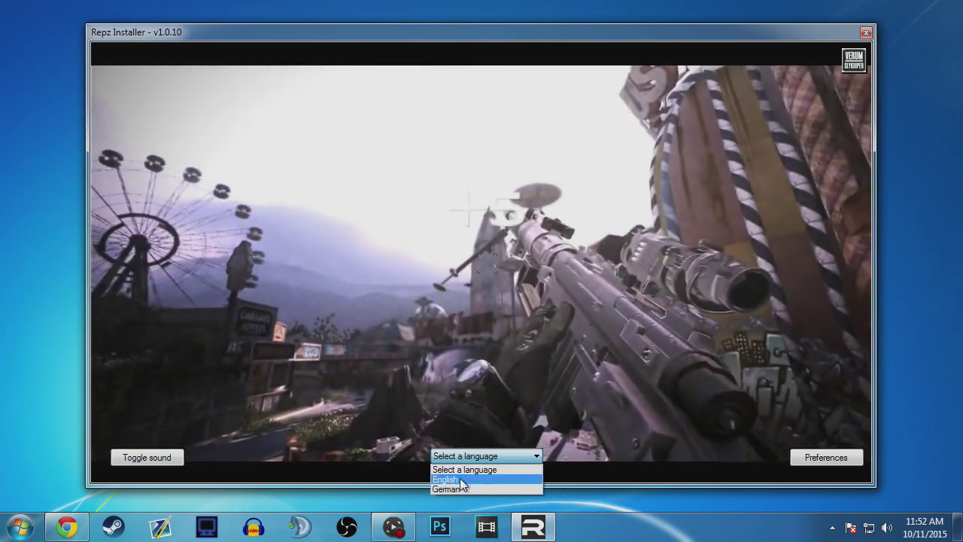
left_click(460, 477)
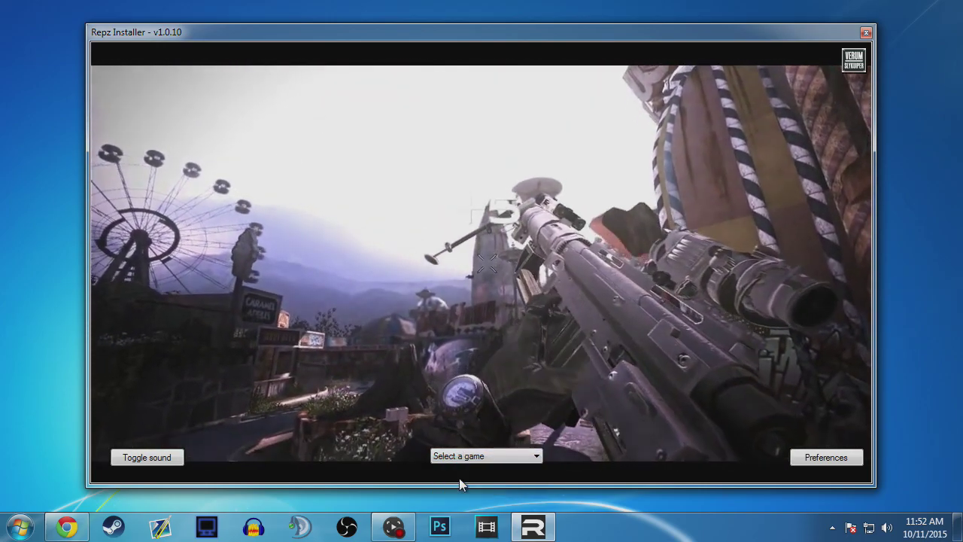
left_click(482, 457)
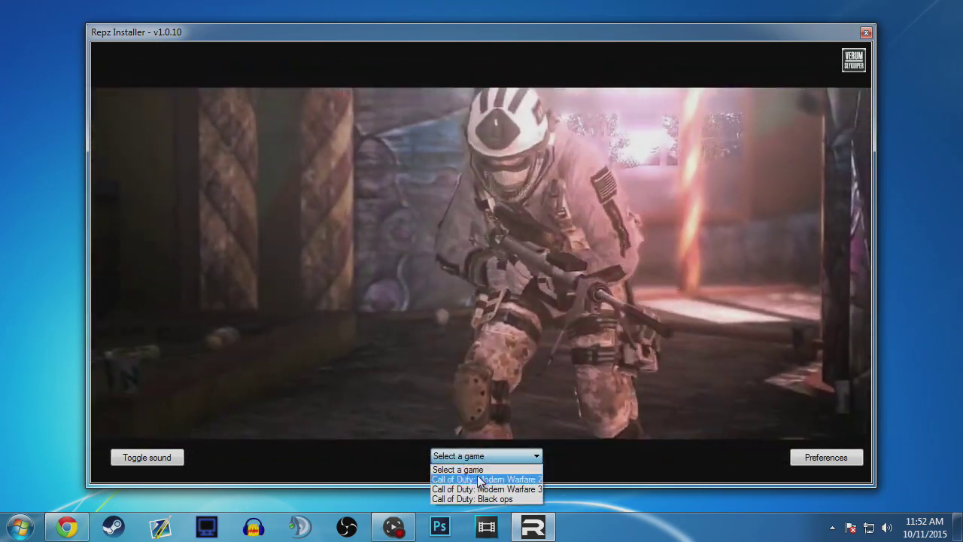
left_click(479, 480)
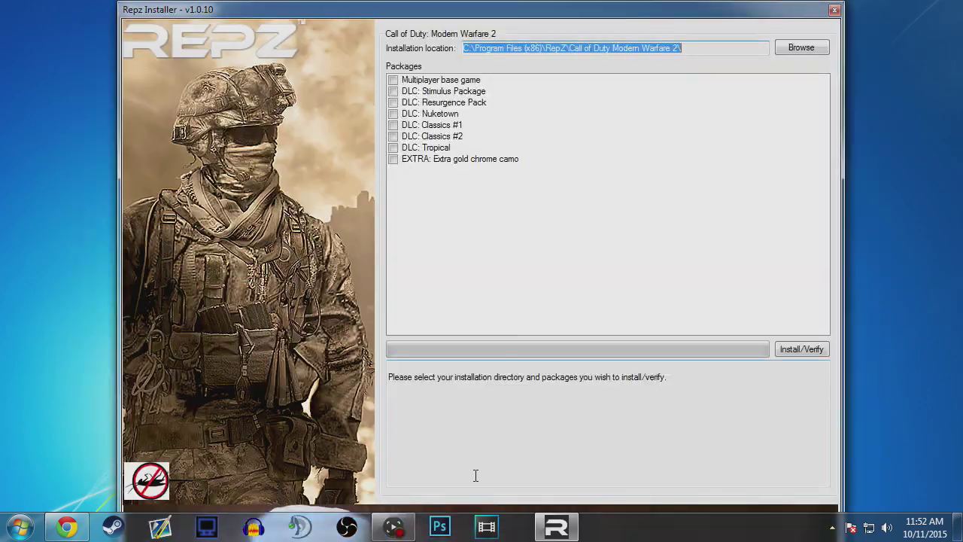
Tick Multiplayer base game, DLC Nuketown, Classics #1 and #2, and start Install/Verify
left_click(399, 117)
left_click(394, 125)
left_click(395, 137)
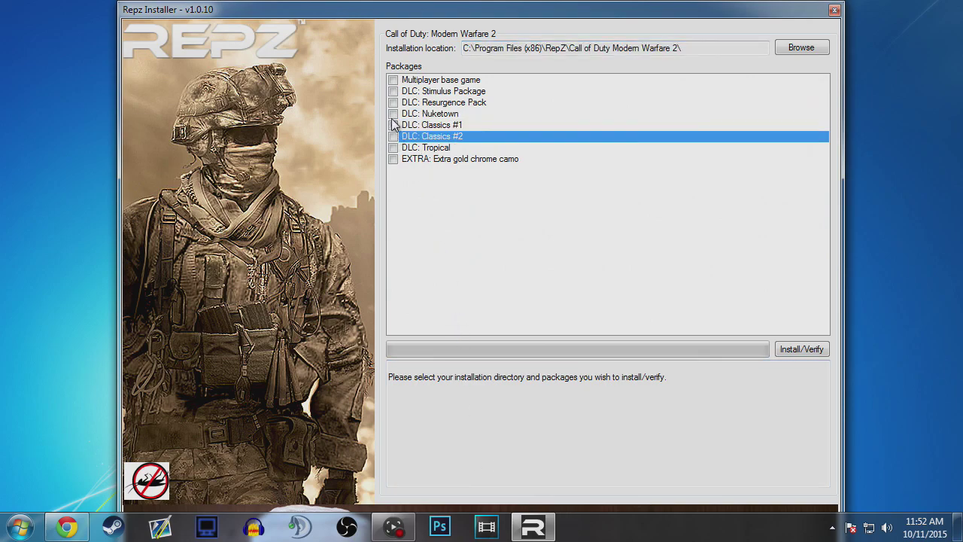
left_click(394, 115)
left_click(395, 138)
left_click(394, 80)
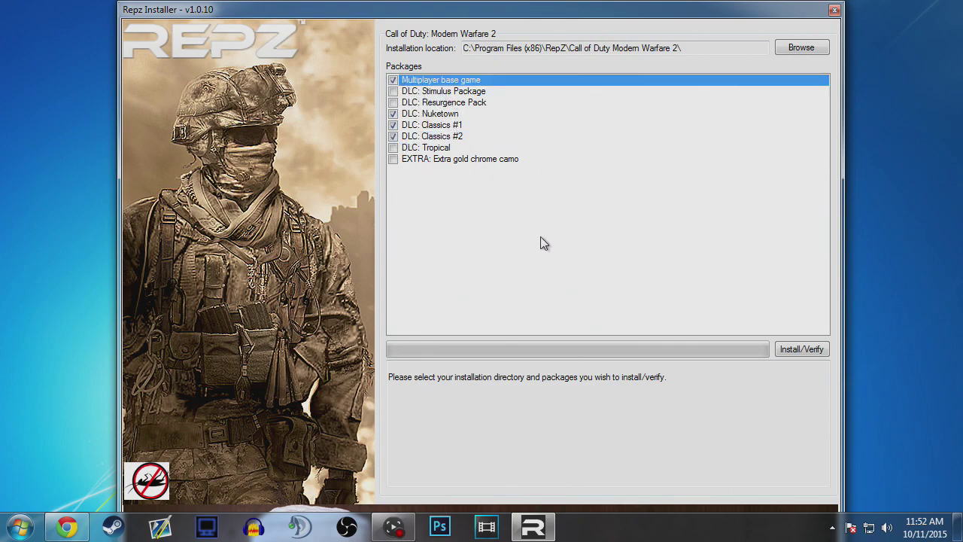
left_click(790, 350)
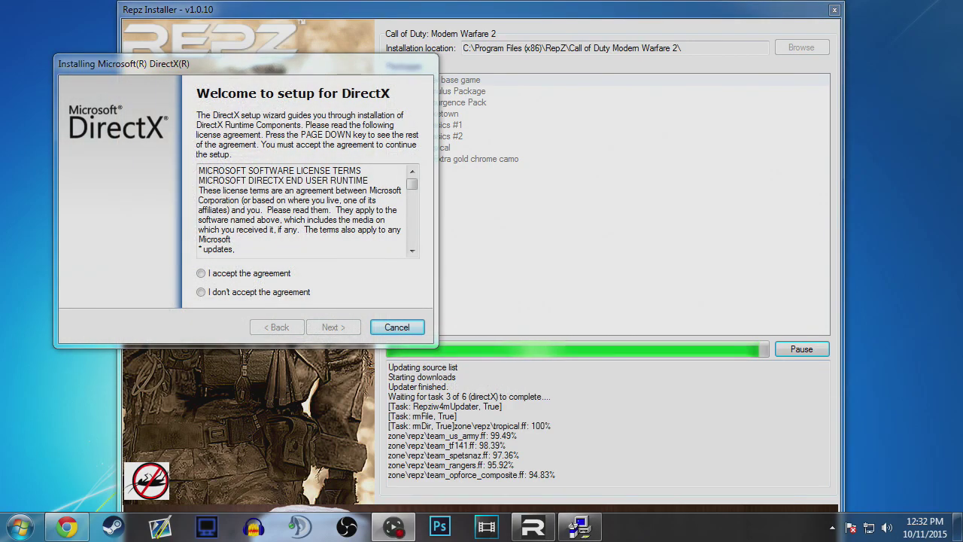
Accept the DirectX licence and continue past the Bing Bar offer to run the runtime setup
left_click(256, 275)
left_click(333, 327)
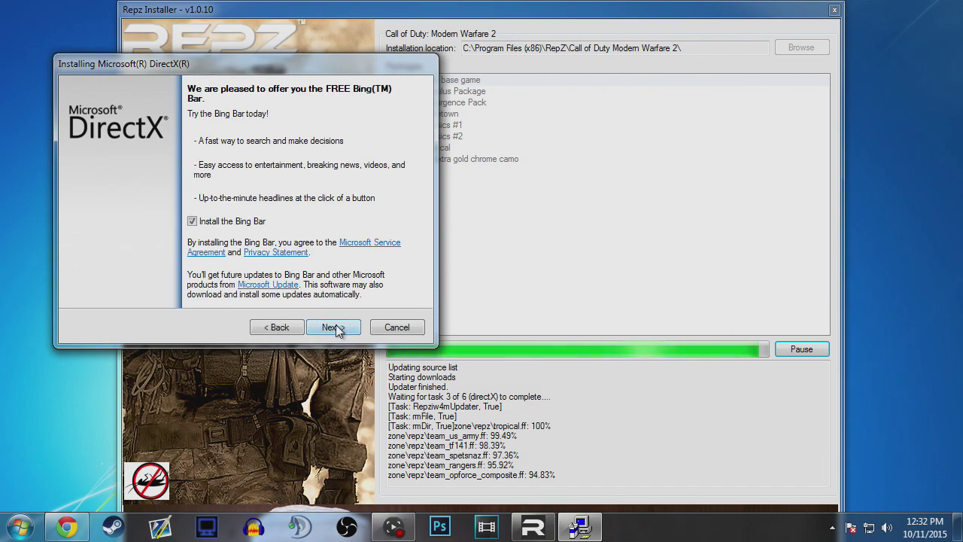
left_click(336, 328)
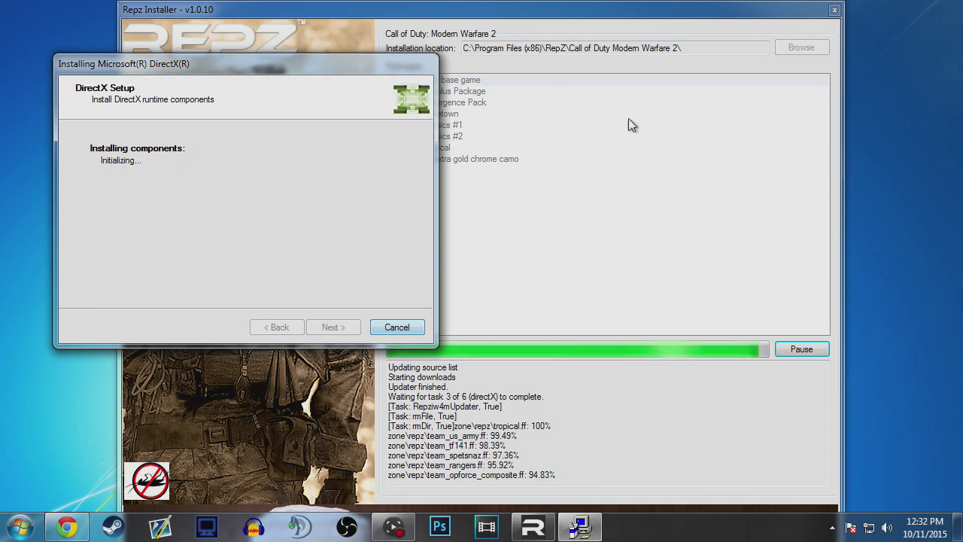
left_click_drag(399, 59, 350, 71)
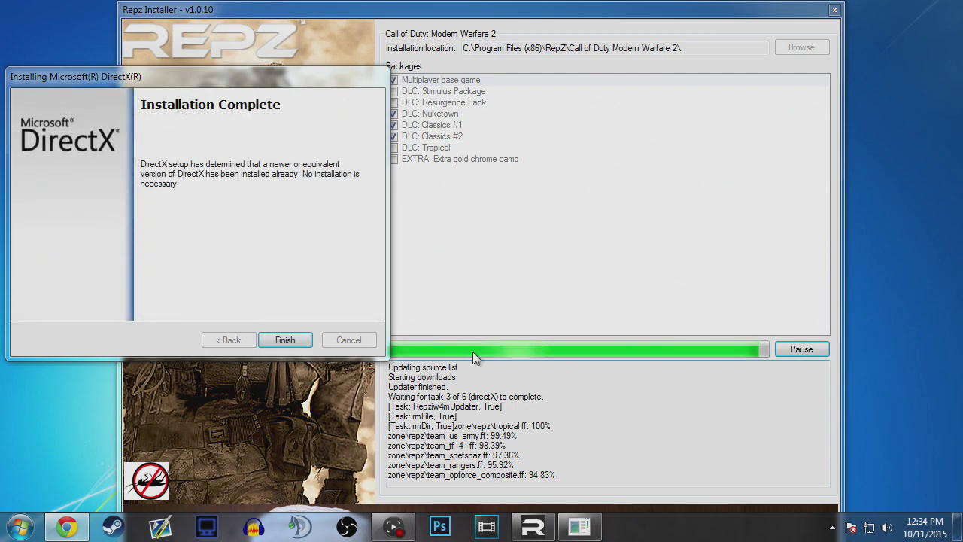
Finish DirectX setup, then authenticate in RepZ IW4M by entering the forum account password
left_click(271, 343)
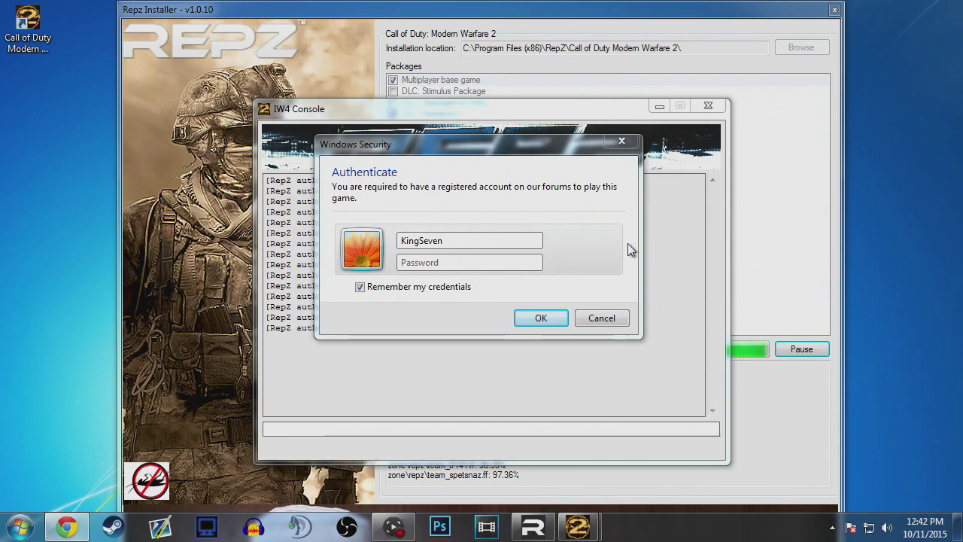
left_click(444, 261)
type("**")
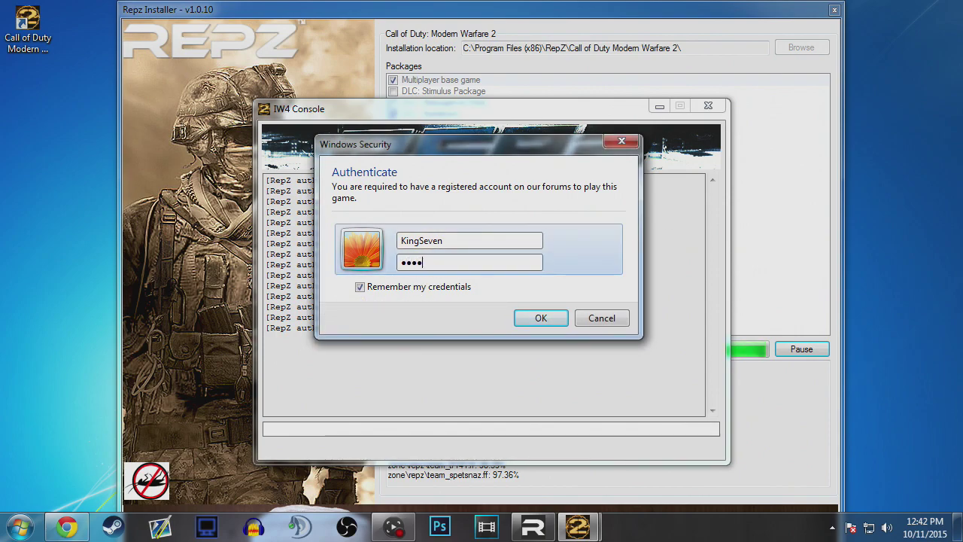
type("***")
left_click(563, 317)
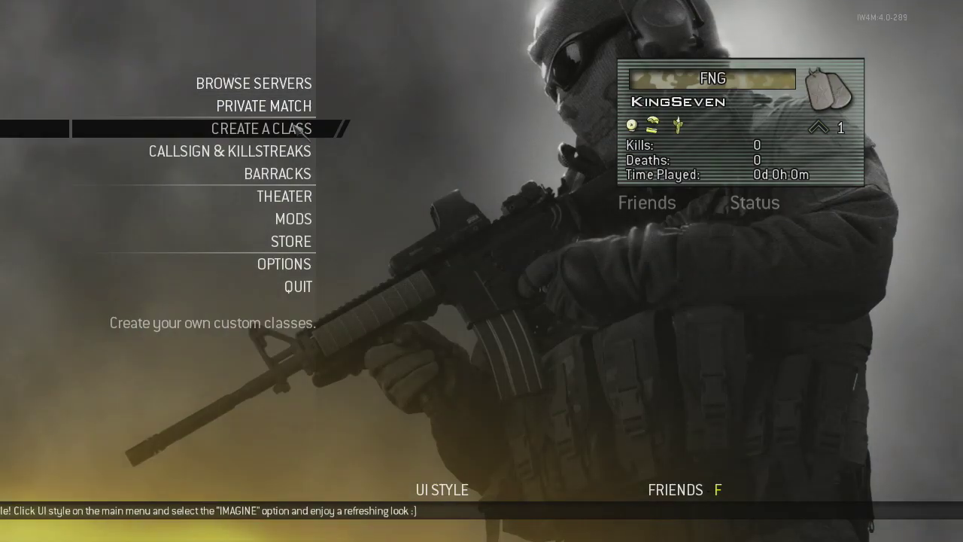
Look through Create a Class and the Private Match lobby, then confirm leaving the lobby
left_click(297, 129)
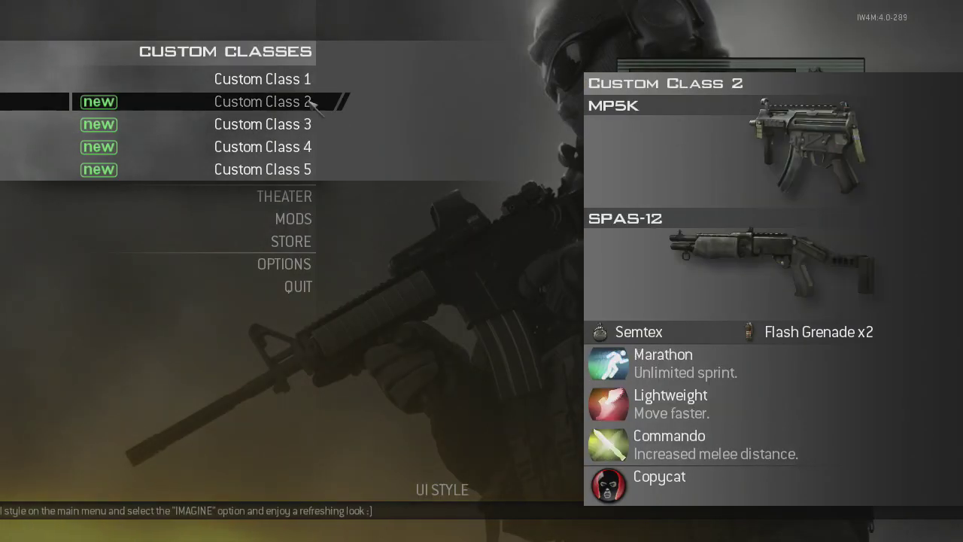
key("Escape")
left_click(273, 105)
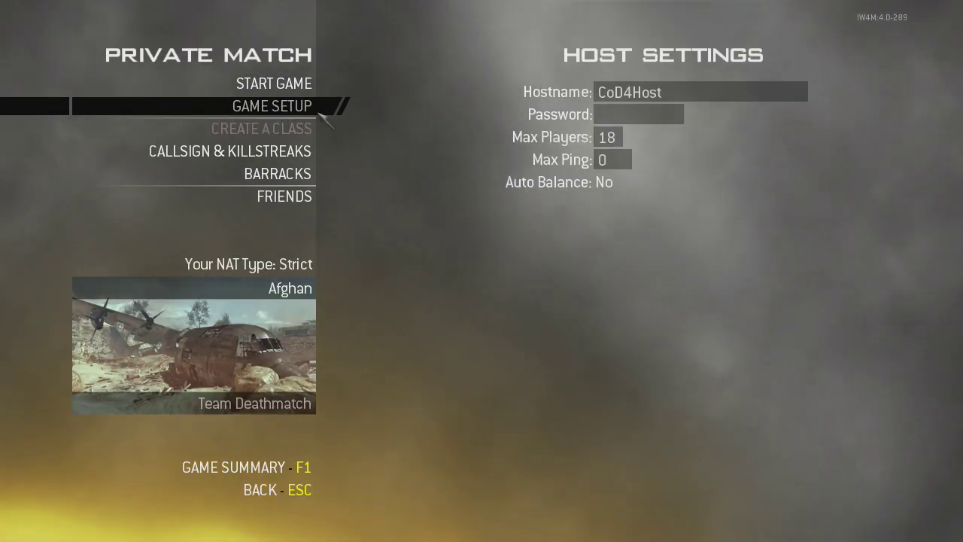
left_click(311, 203)
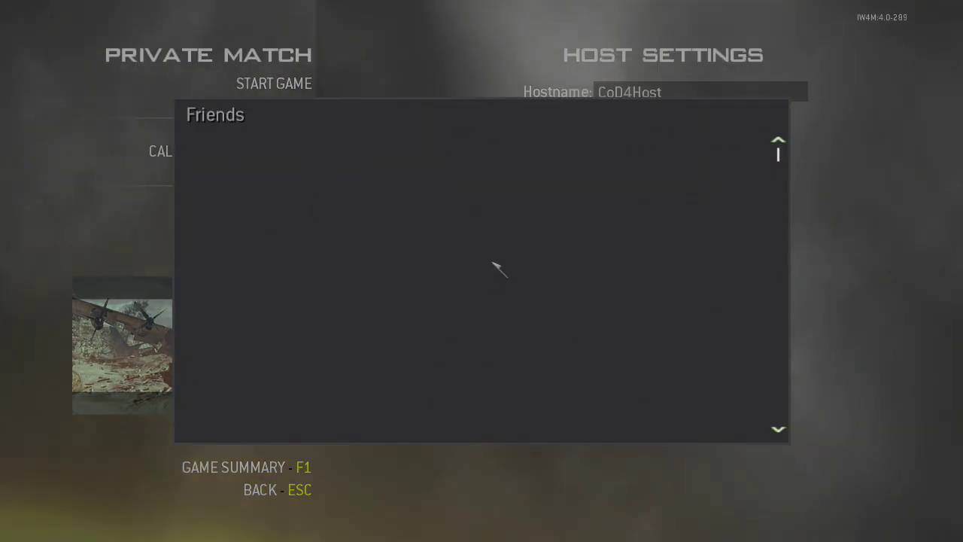
key("Escape")
key("Escape")
key("Return")
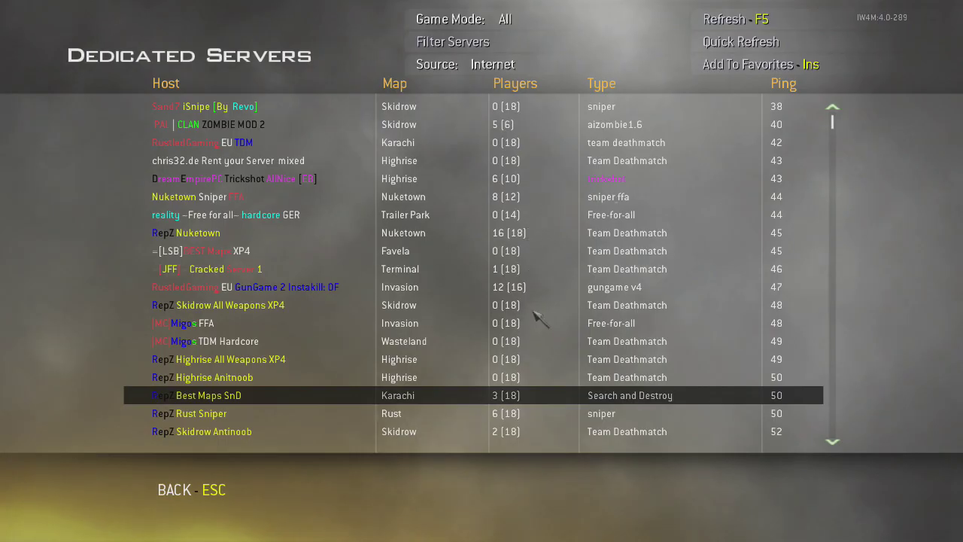
Join the Best Maps SnD server on Karachi, pick First Recon, and view the scoreboard
key("Return")
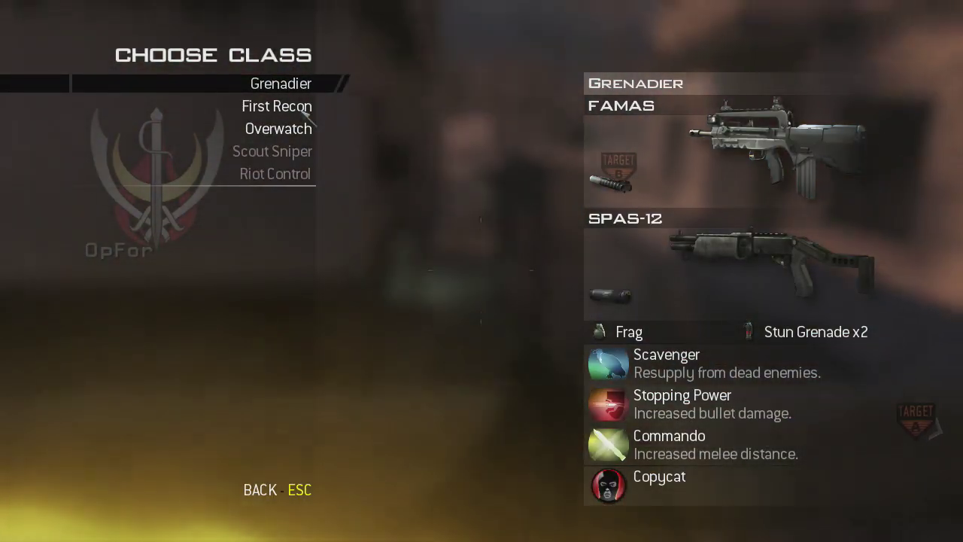
left_click(308, 106)
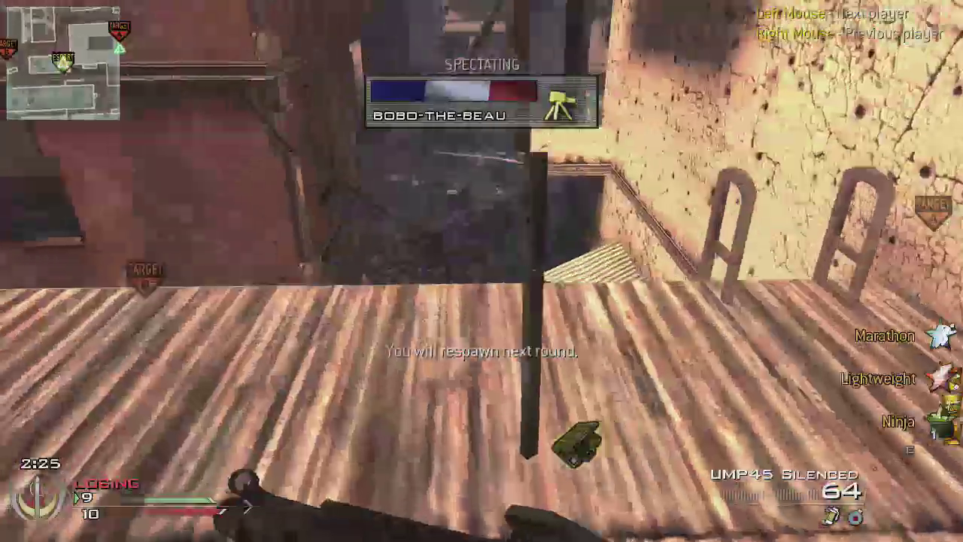
key("Tab")
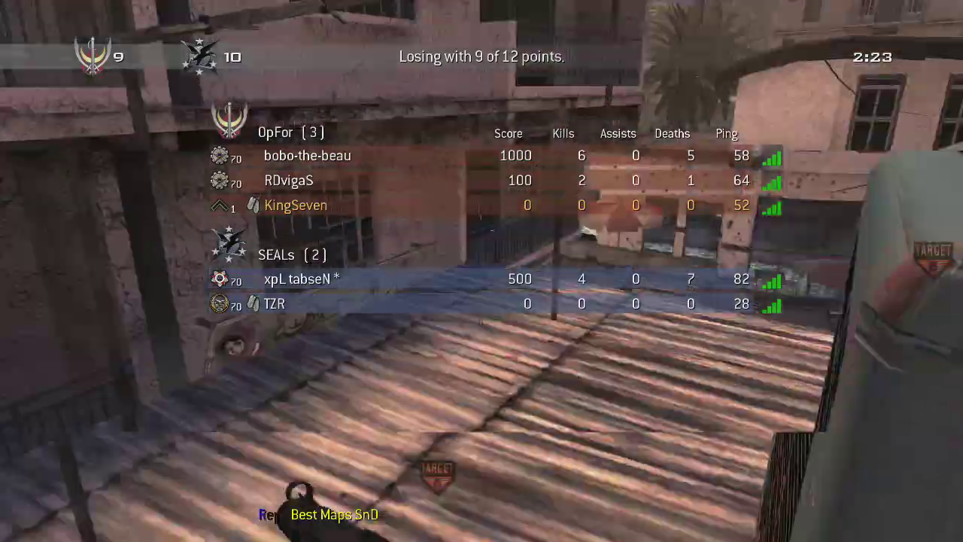